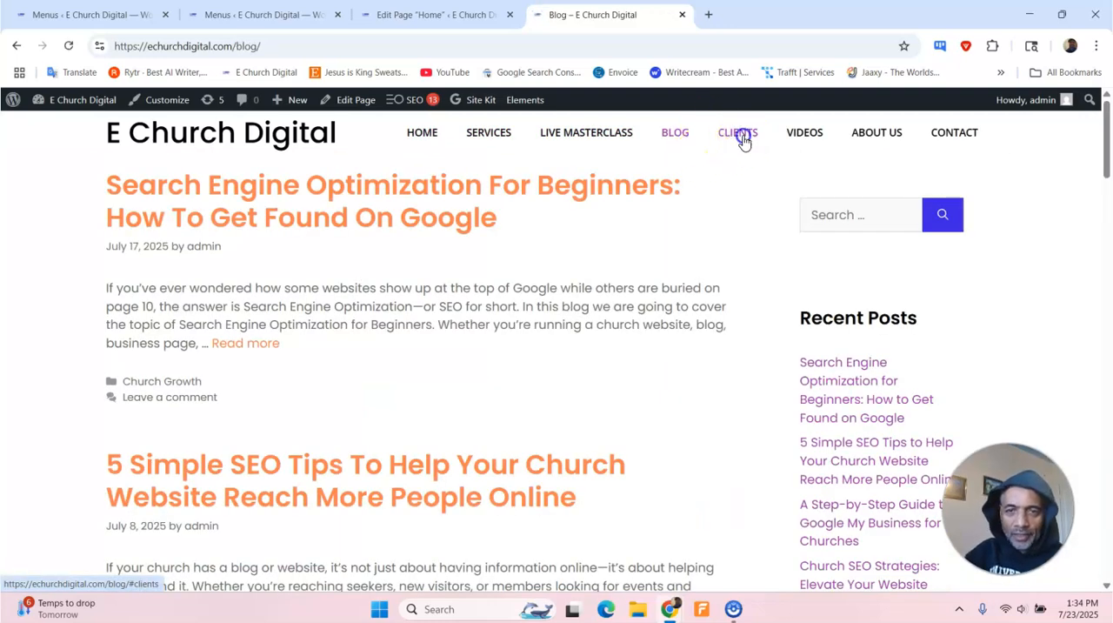
# - Test the live site's Home, Services, Live Masterclass and Blog navigation links, and try Clients and Videos from the blog page
pyautogui.click(808, 132)
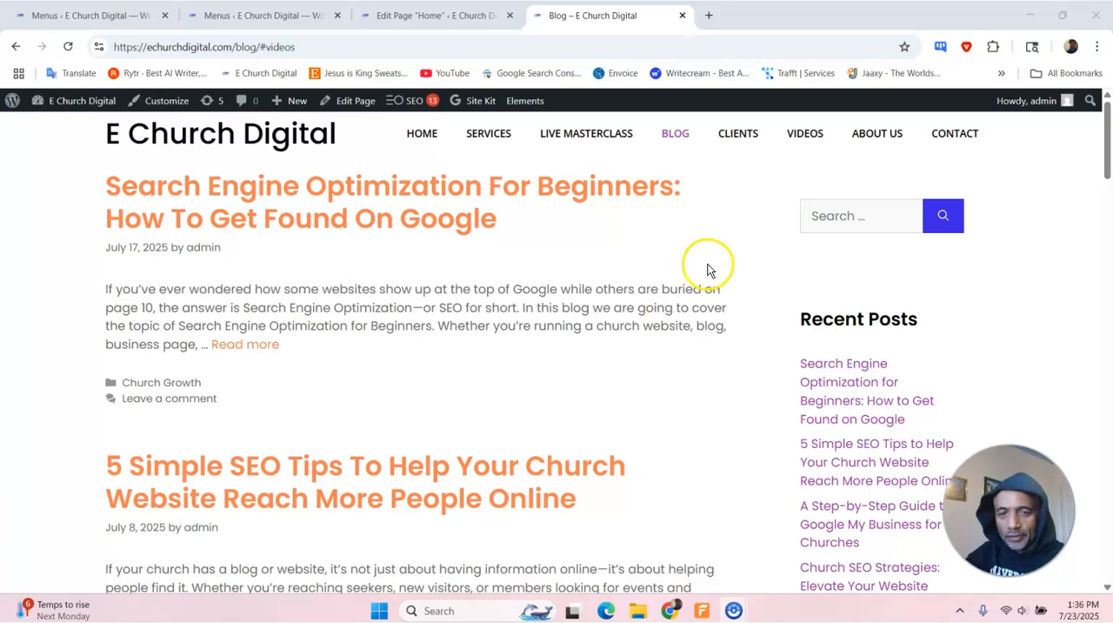
pyautogui.click(423, 139)
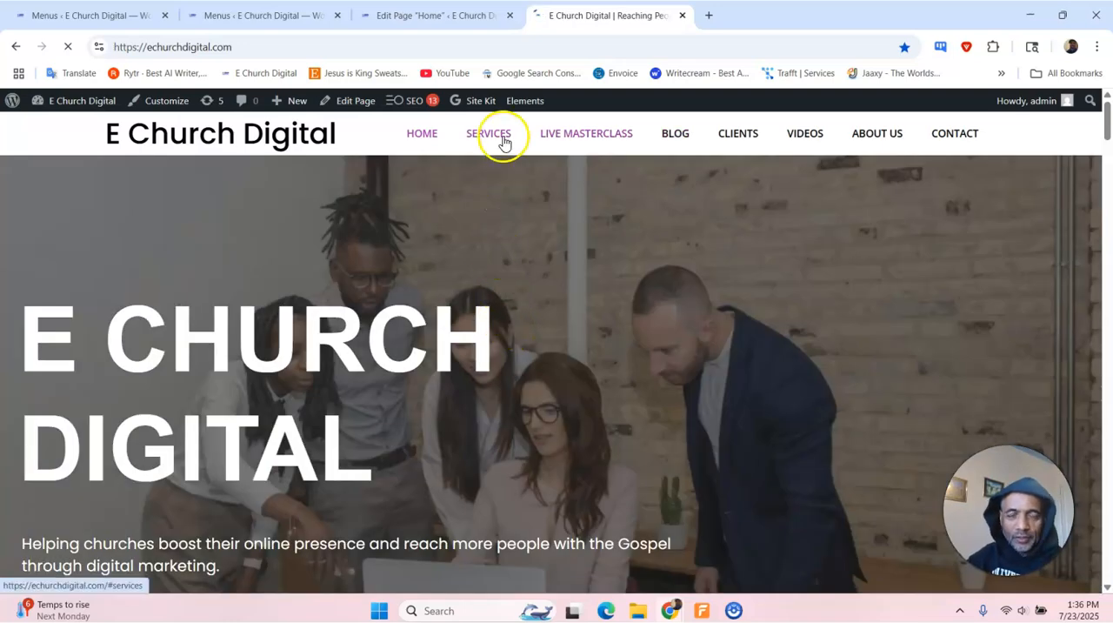
pyautogui.click(502, 135)
pyautogui.click(588, 136)
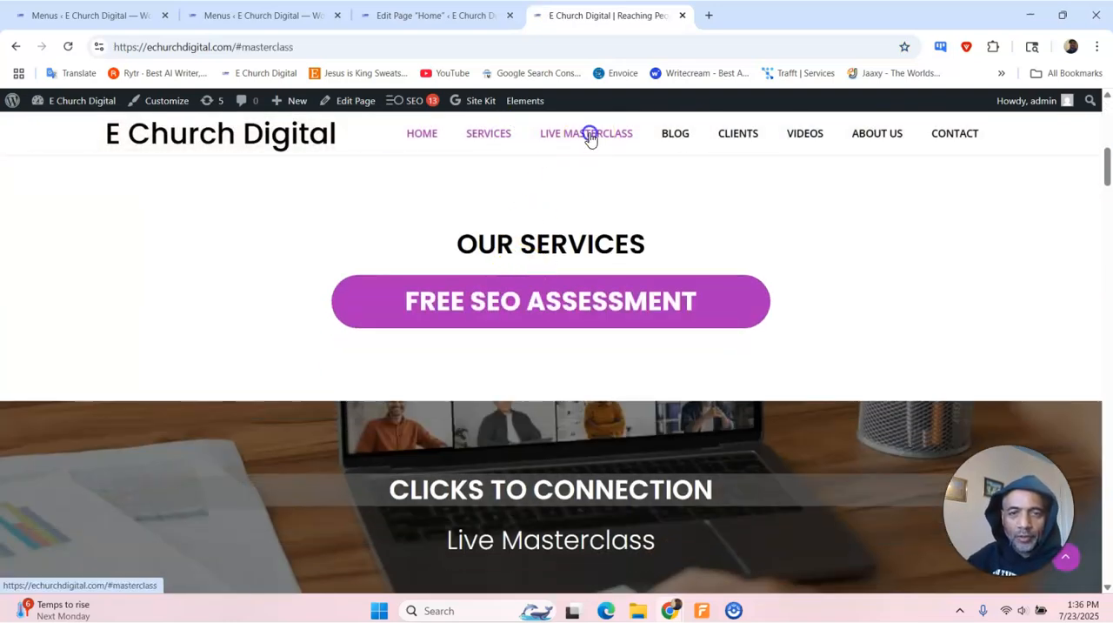
pyautogui.click(675, 134)
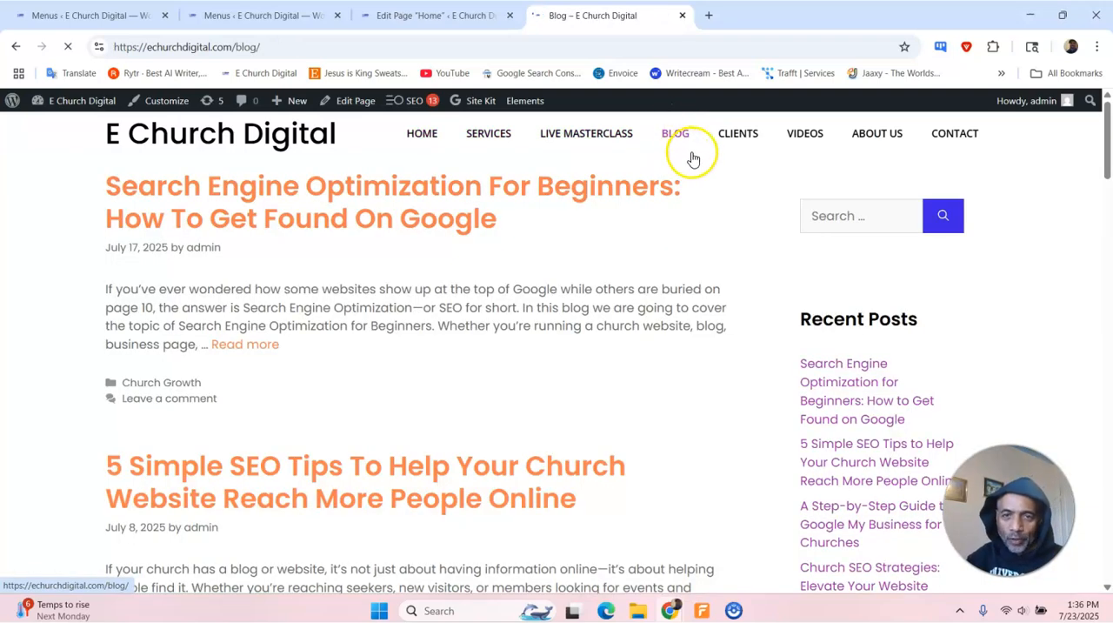
pyautogui.click(733, 139)
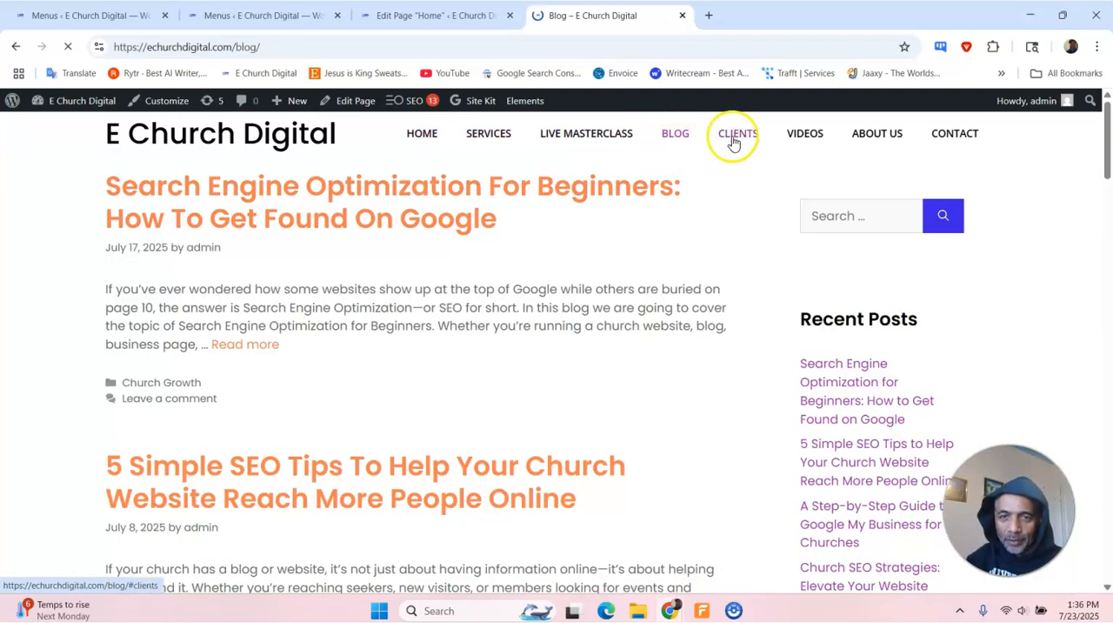
pyautogui.click(800, 138)
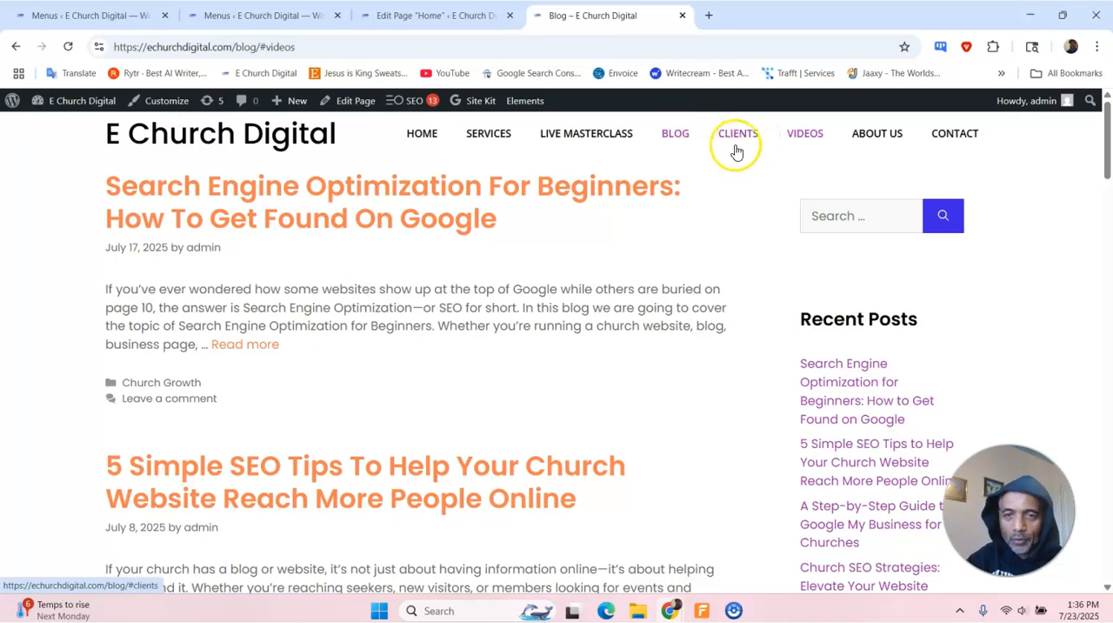
# - Switch to the WordPress admin, list the site's pages and open the Home front page for editing
pyautogui.click(131, 18)
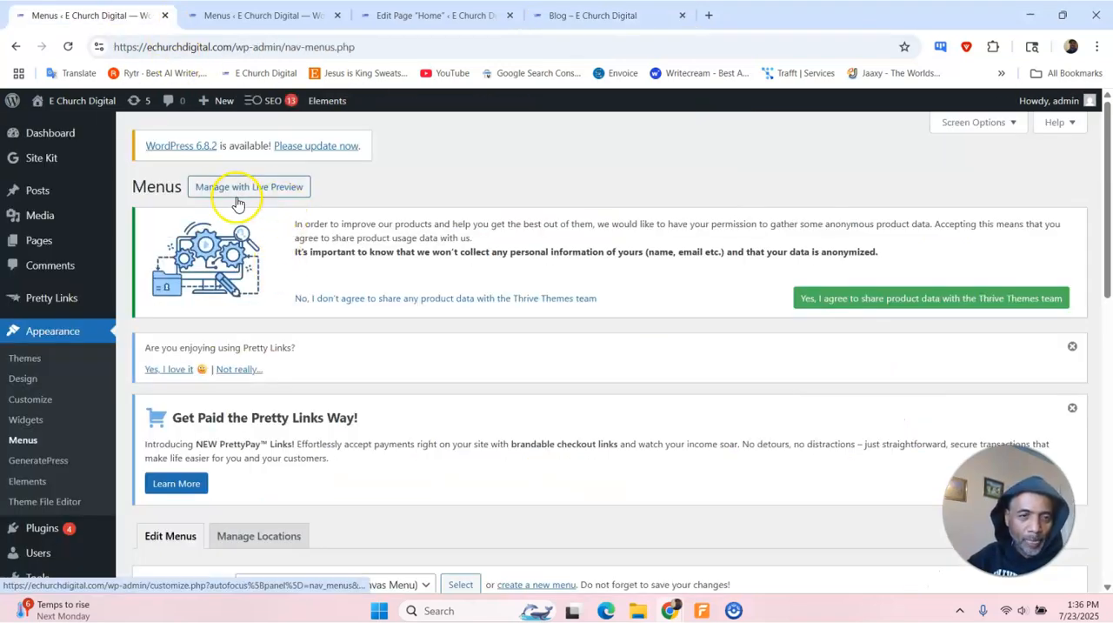
pyautogui.moveTo(38, 245)
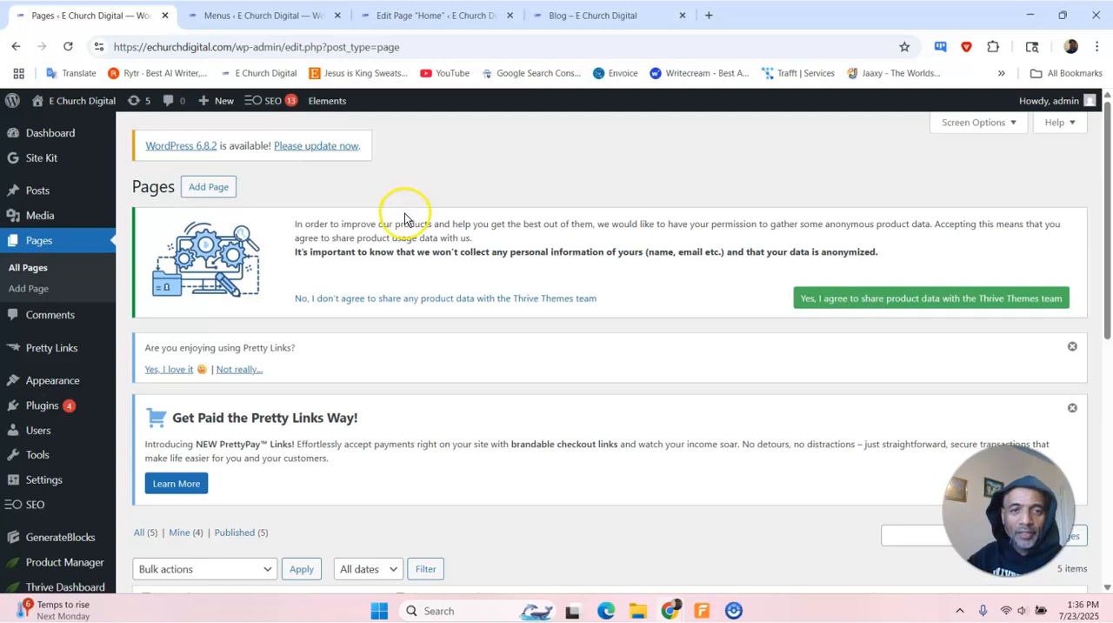
pyautogui.scroll(-3, 445, 259)
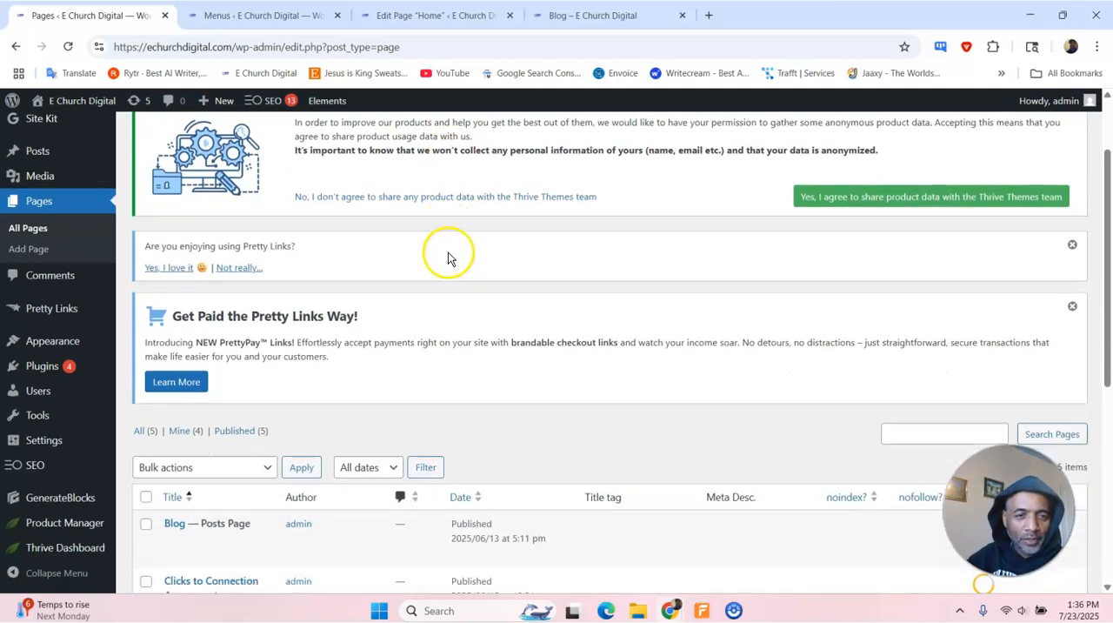
pyautogui.scroll(-1, 443, 264)
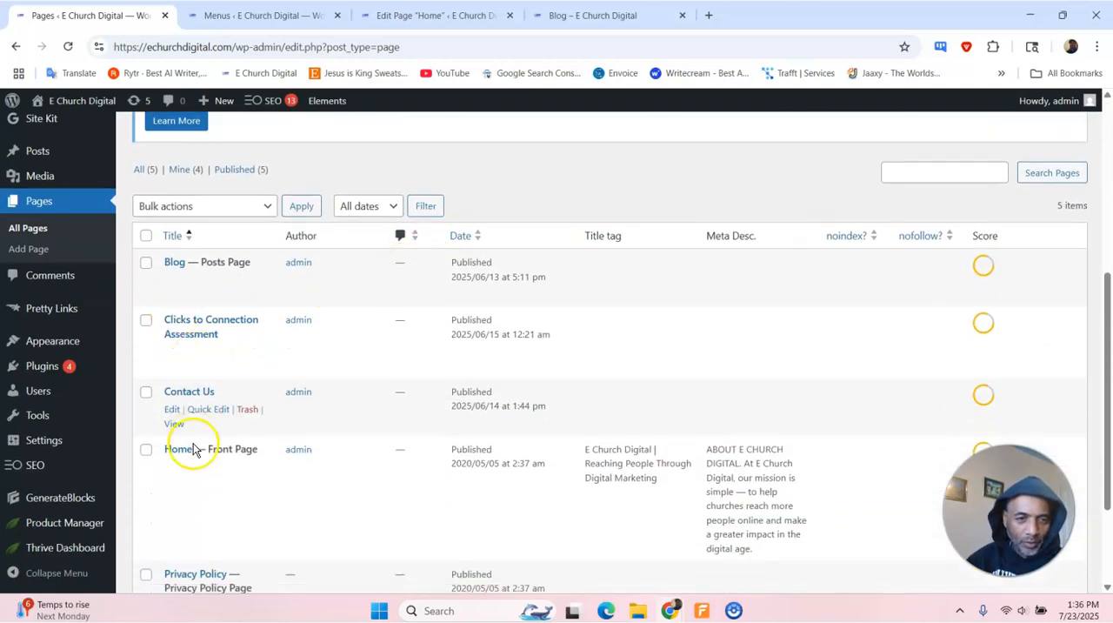
pyautogui.click(172, 467)
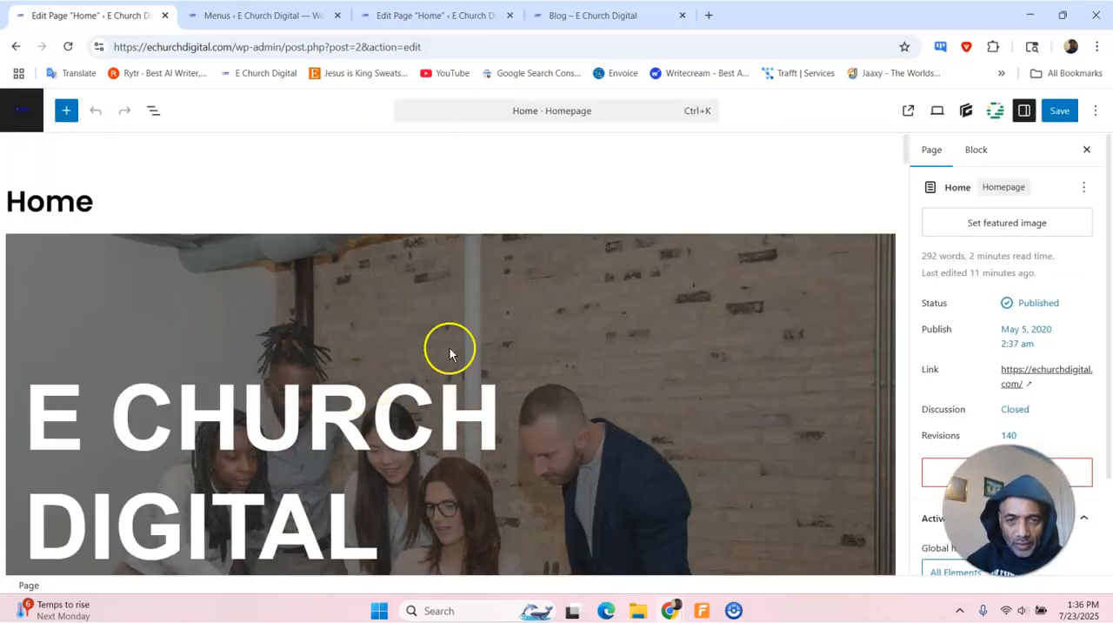
# - Select the "GALLERY OF CLIENTS" headline on the Home page and expand its advanced block settings
pyautogui.scroll(-1, 449, 348)
pyautogui.scroll(-10, 550, 333)
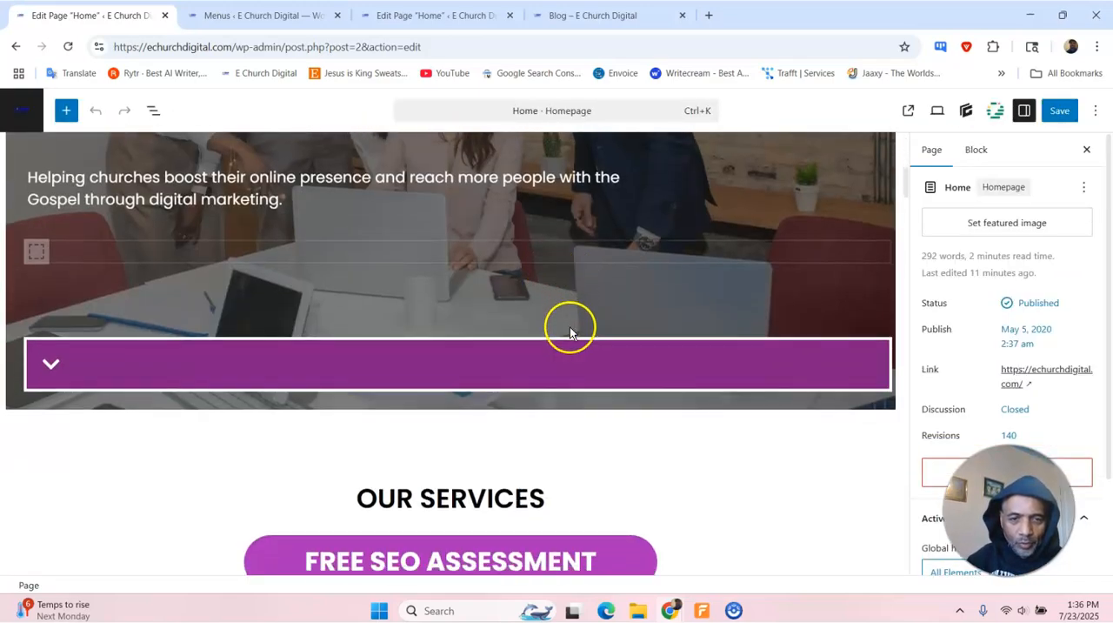
pyautogui.scroll(-15, 570, 327)
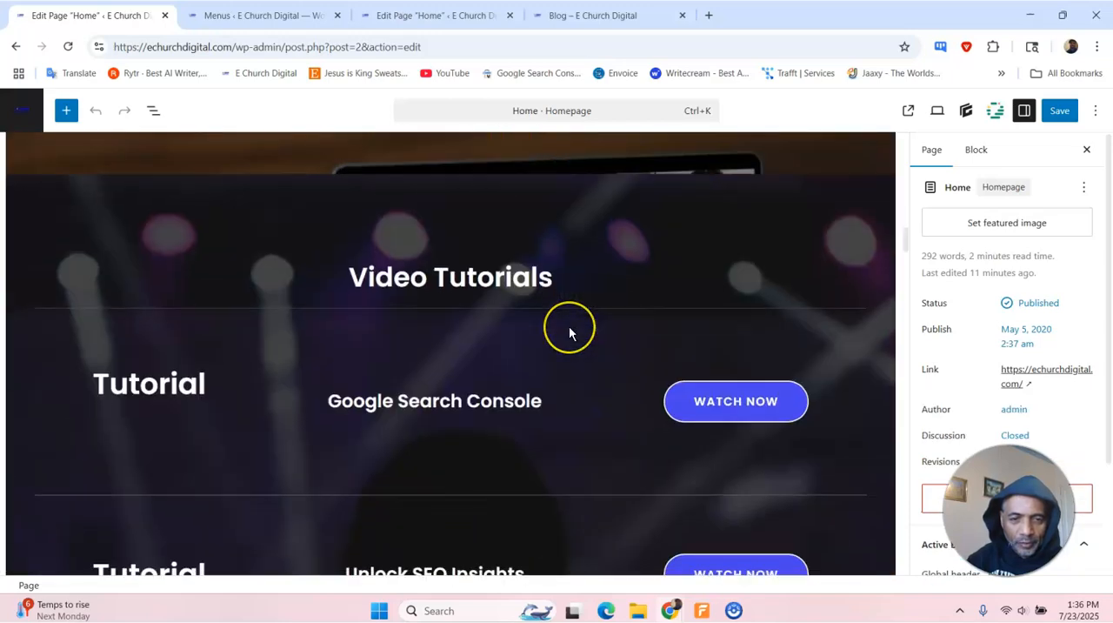
pyautogui.scroll(-15, 570, 333)
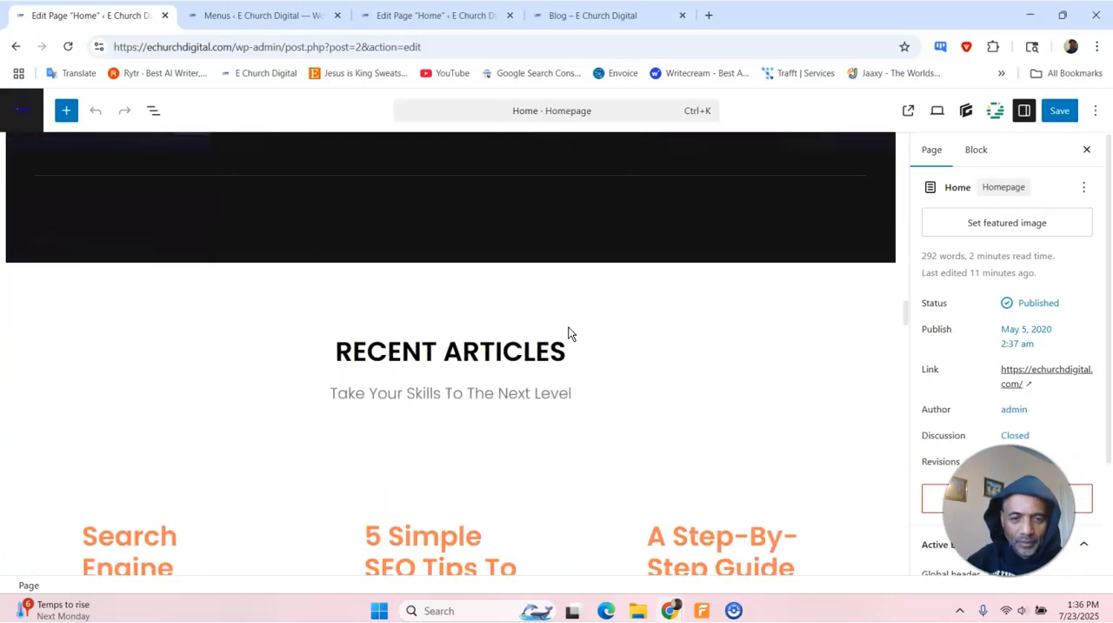
pyautogui.scroll(-10, 567, 333)
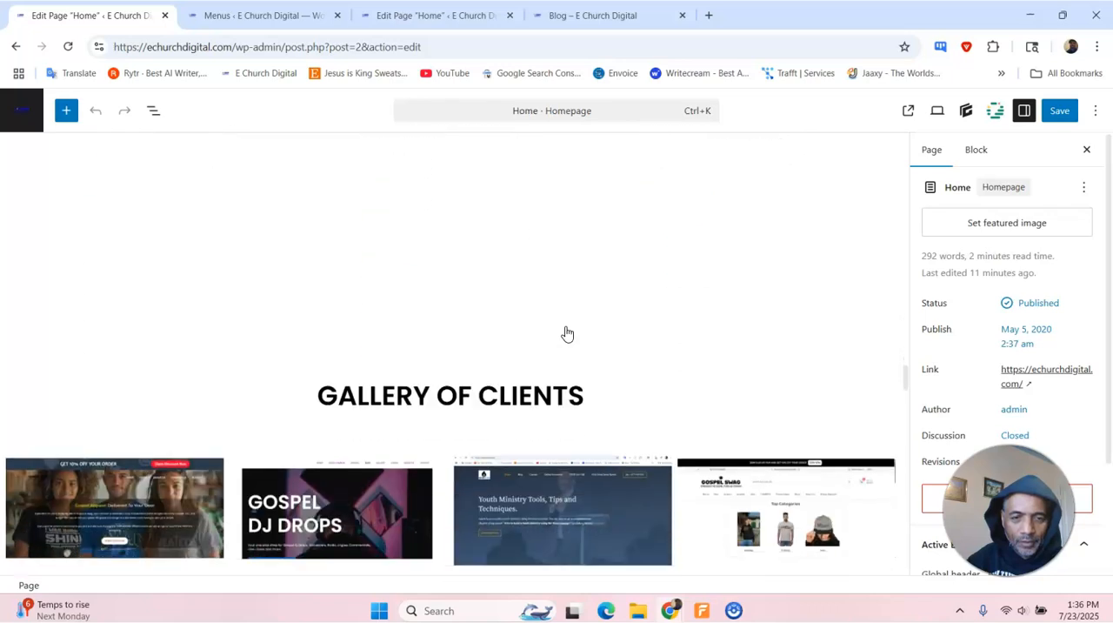
pyautogui.click(477, 211)
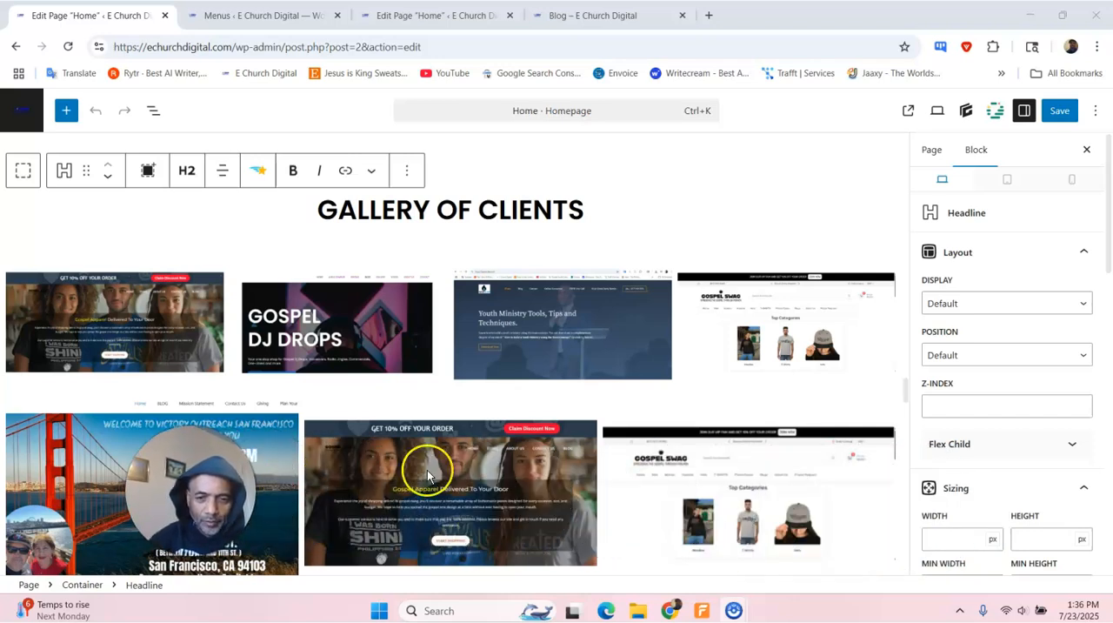
pyautogui.scroll(-5, 967, 368)
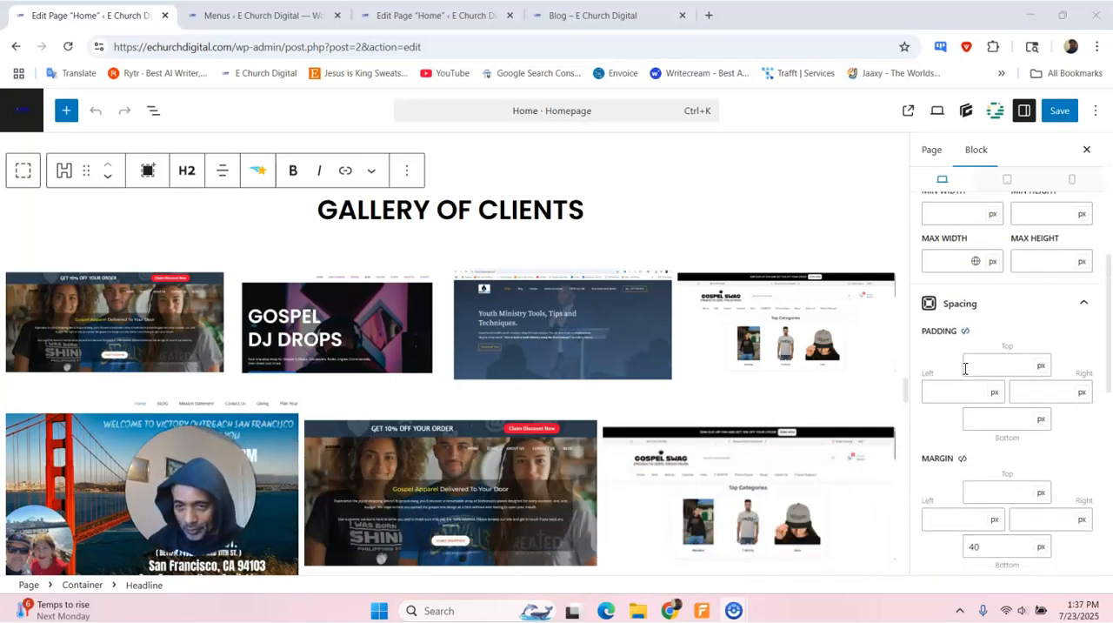
pyautogui.scroll(-3, 965, 368)
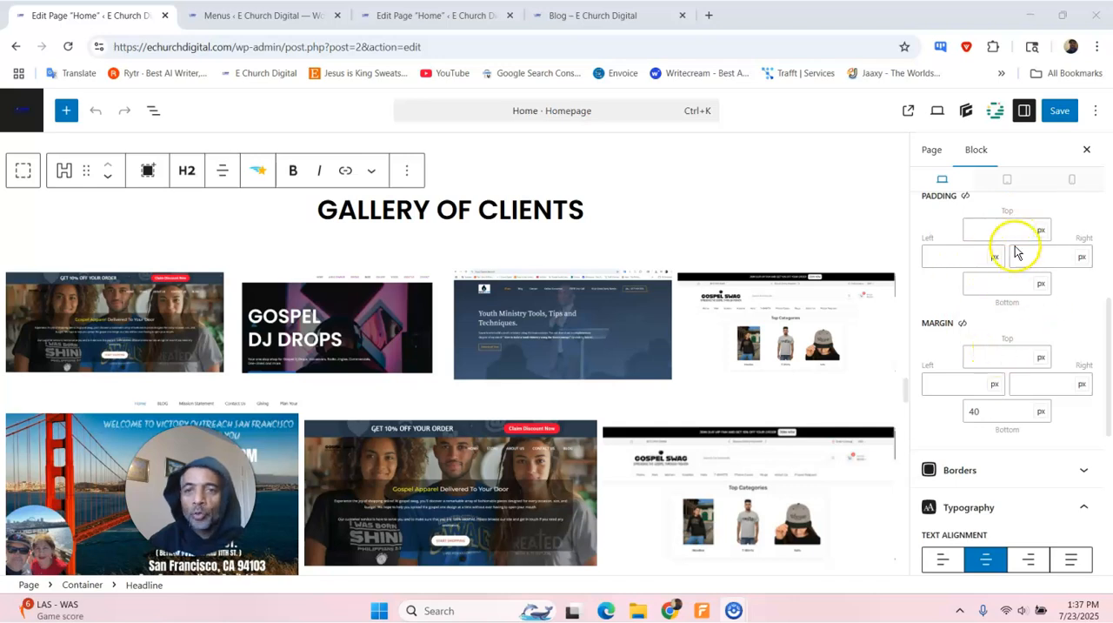
pyautogui.scroll(-5, 1008, 291)
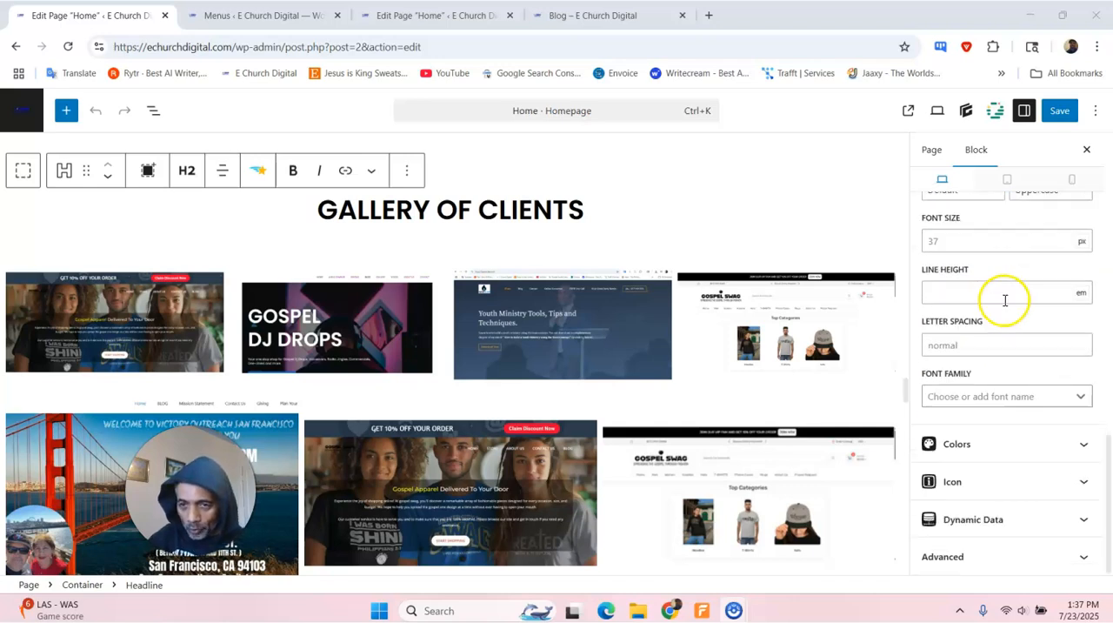
pyautogui.click(1002, 561)
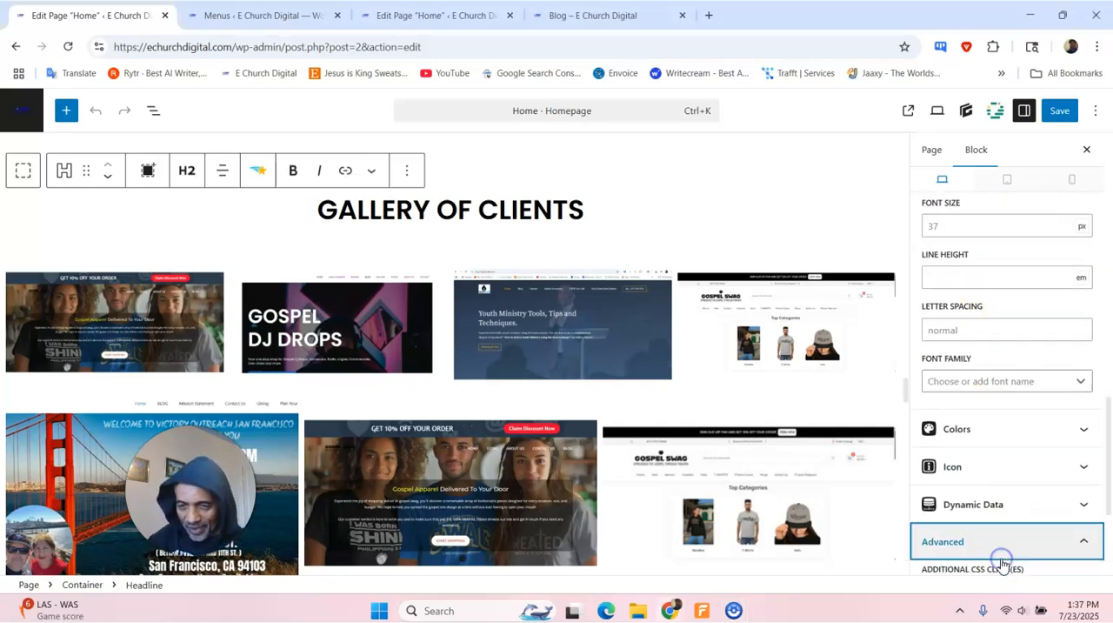
pyautogui.scroll(-5, 989, 487)
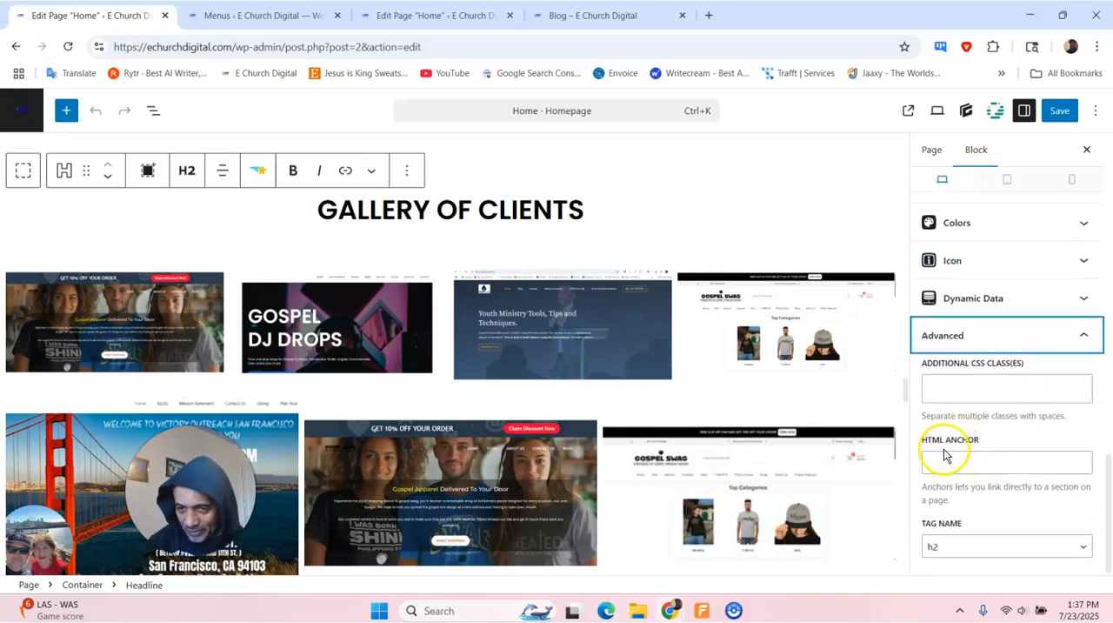
# - Set the HTML anchor of the "GALLERY OF CLIENTS" headline to "clients" and save the page
pyautogui.click(962, 459)
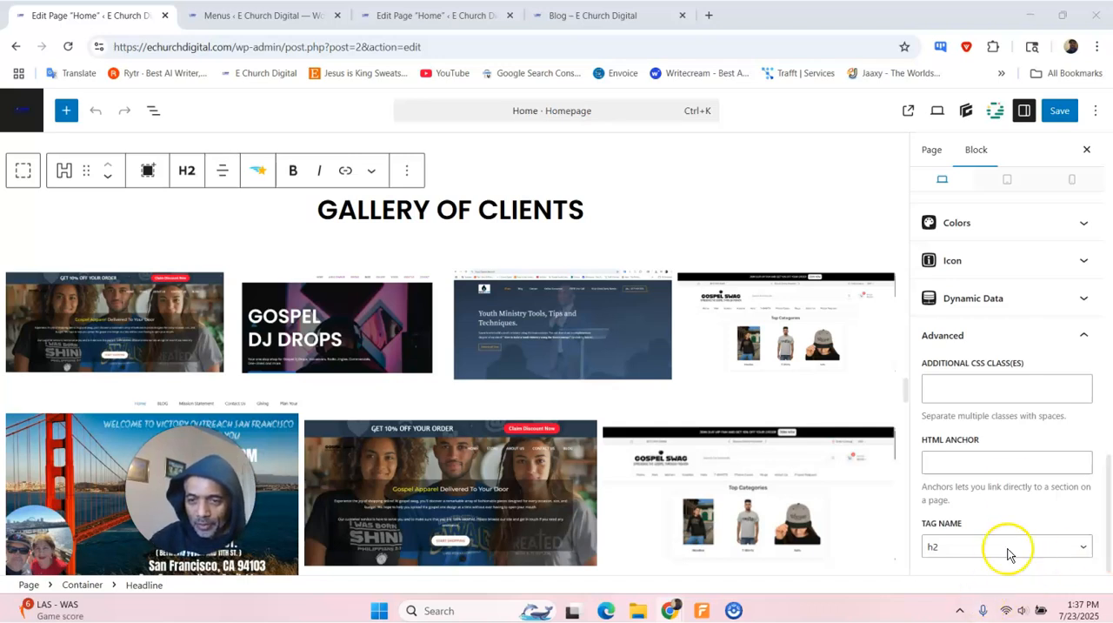
pyautogui.click(1006, 464)
pyautogui.write('#d66002')
pyautogui.hotkey('ctrl', 'a')
pyautogui.write('cli')
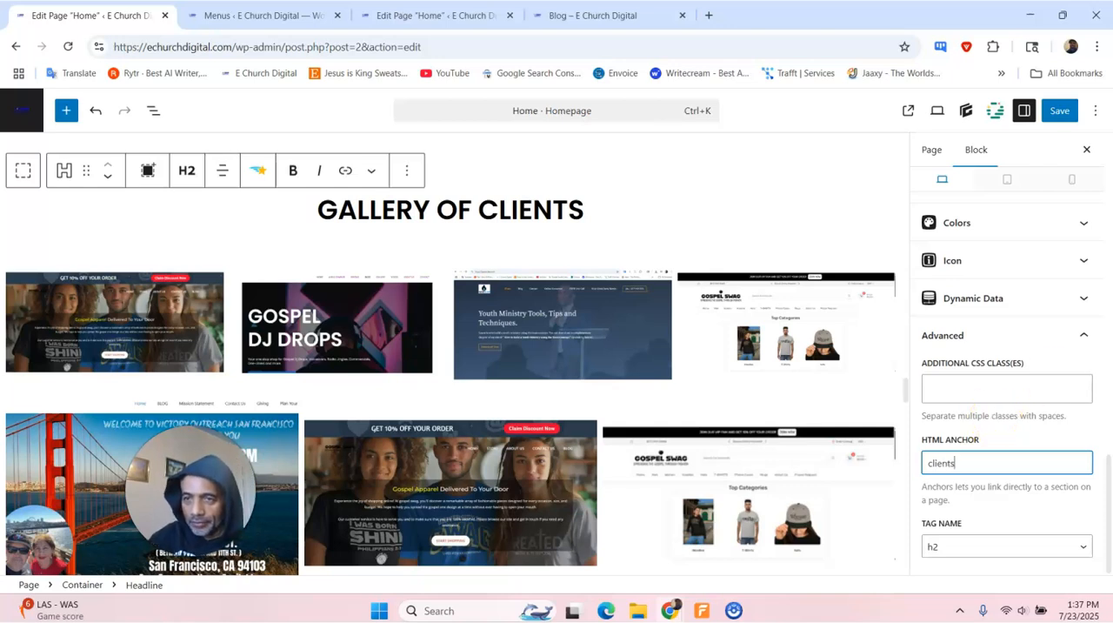
pyautogui.click(1066, 112)
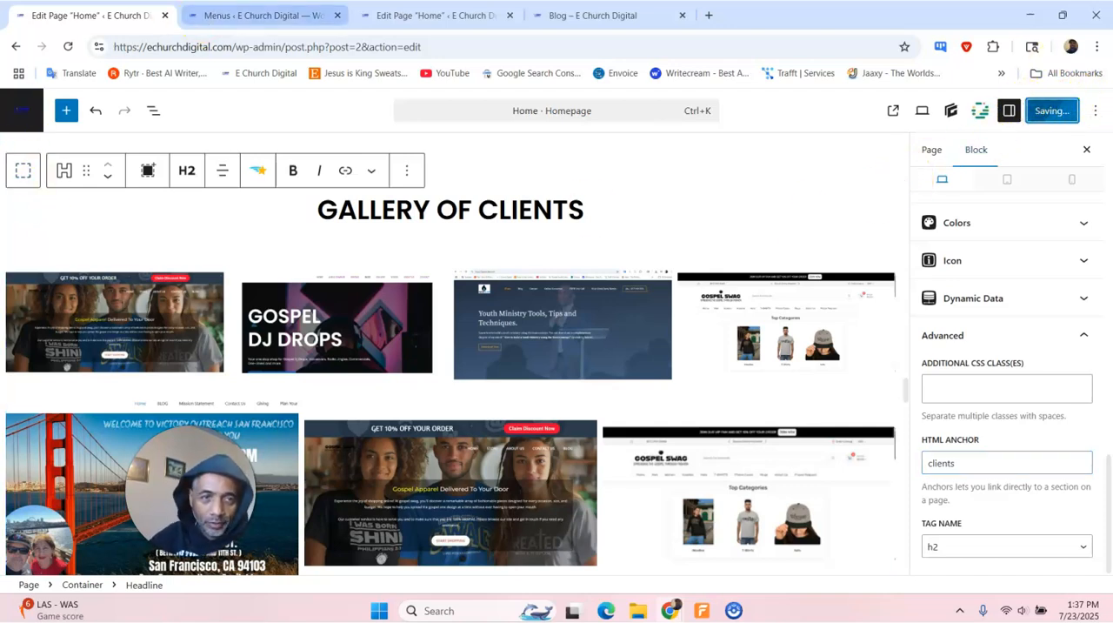
# - Reload the site's menu editor and expand the Clients custom link's settings
pyautogui.click(224, 16)
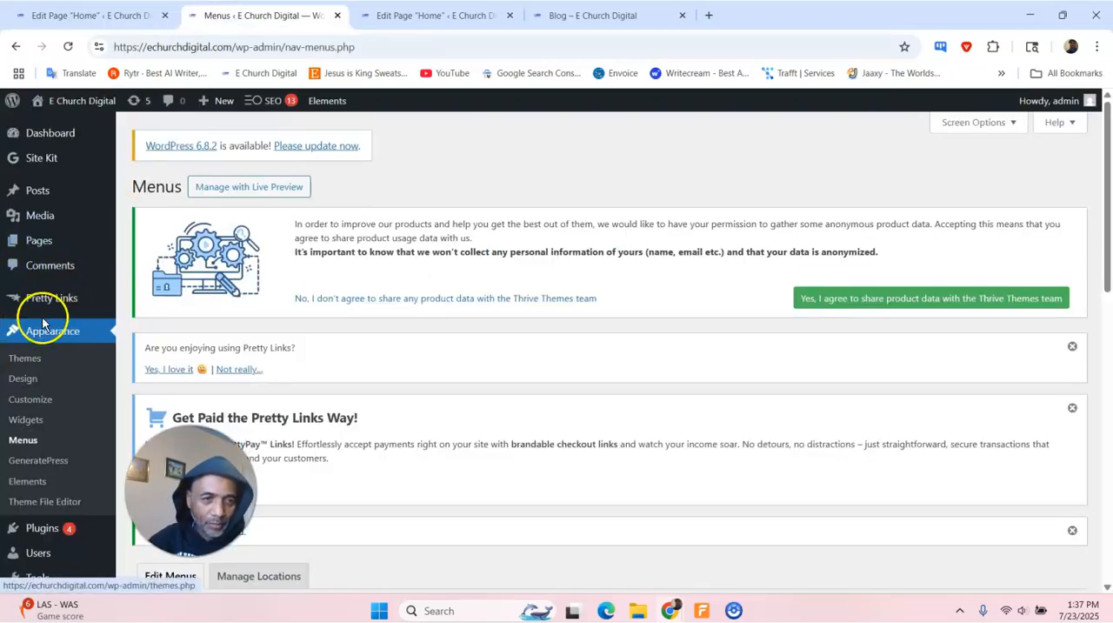
pyautogui.click(24, 440)
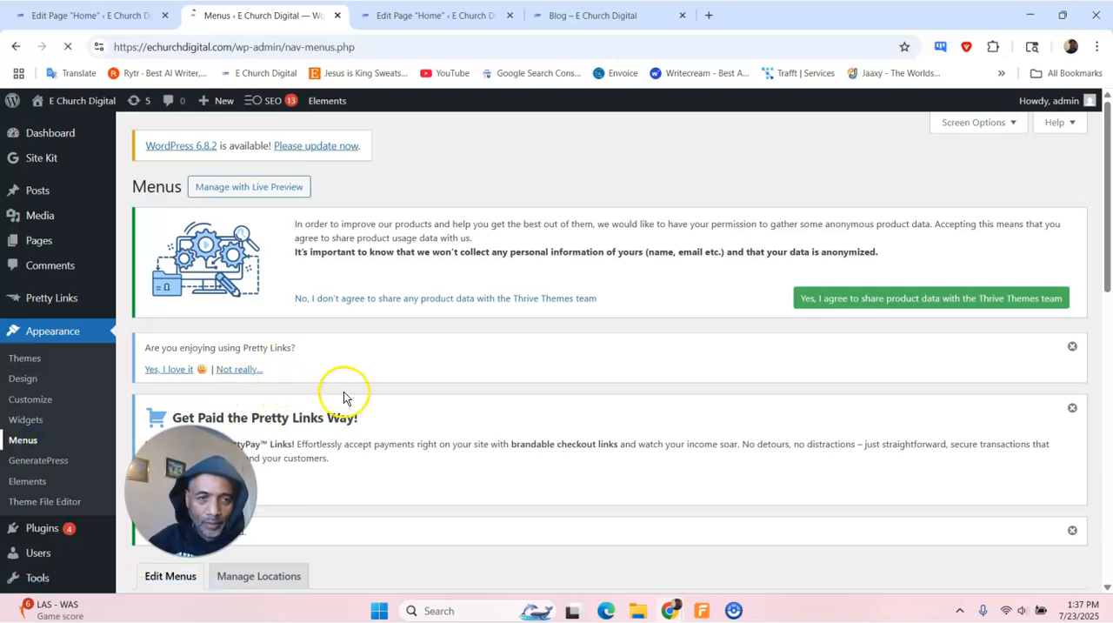
pyautogui.scroll(-6, 348, 400)
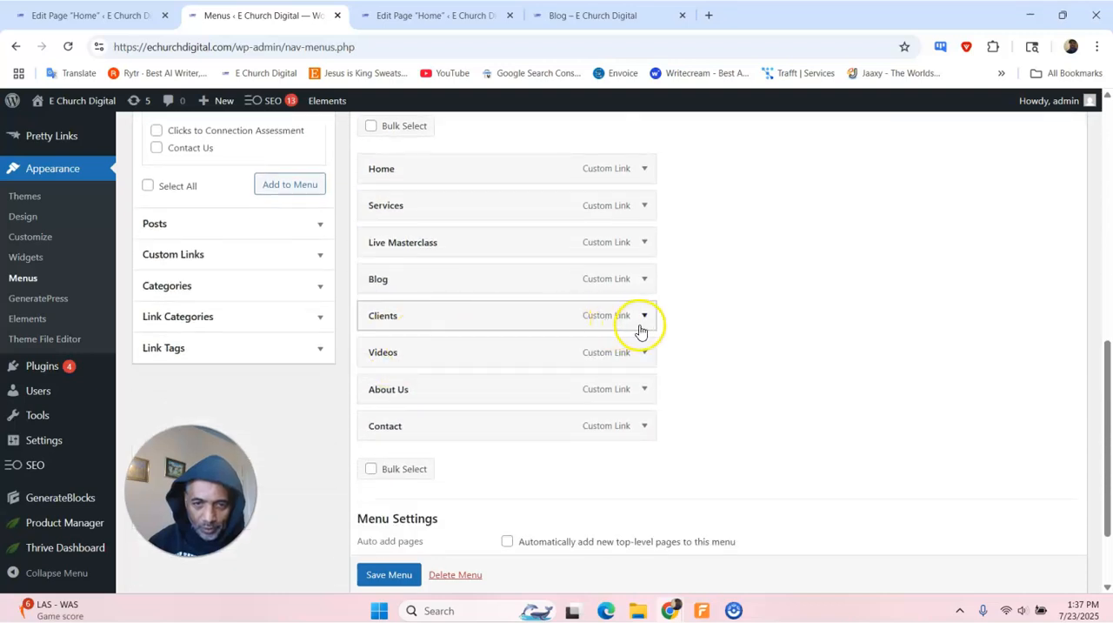
pyautogui.click(645, 316)
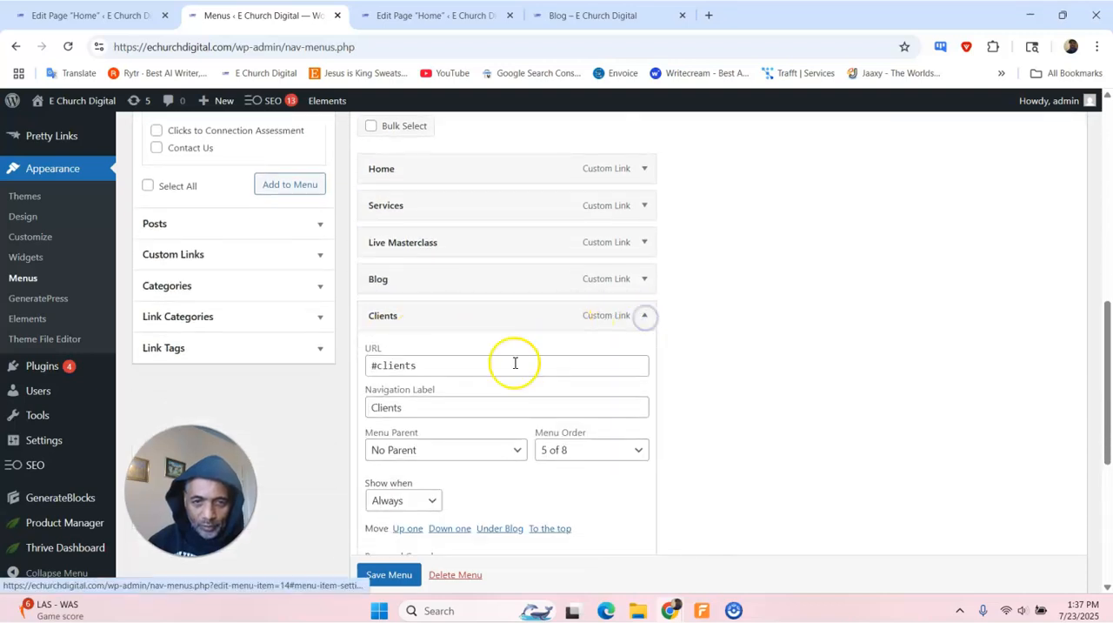
pyautogui.click(425, 364)
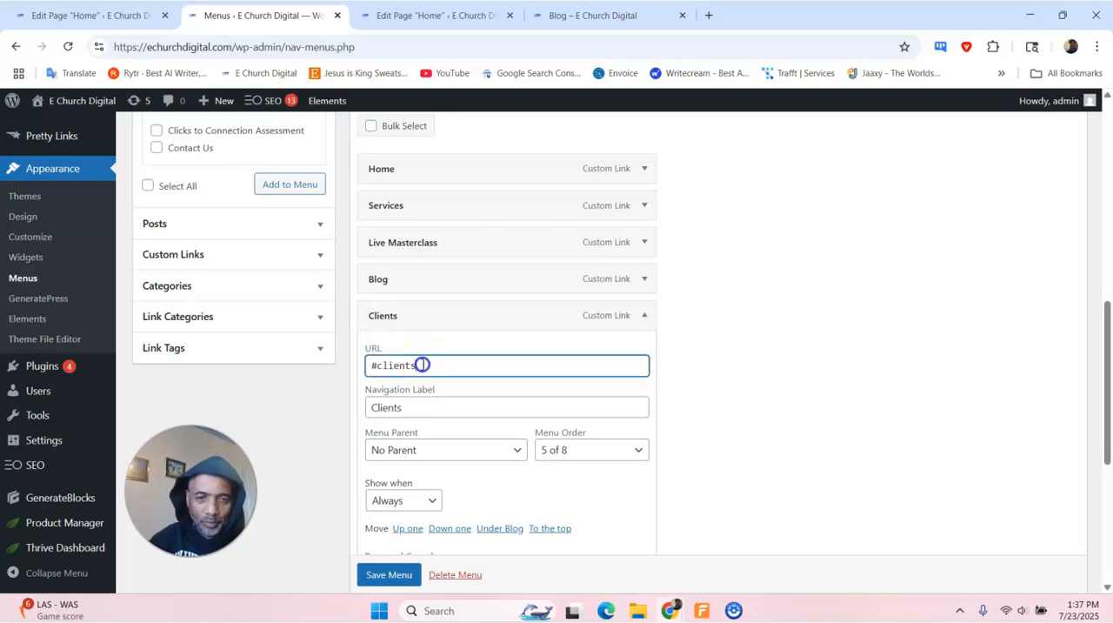
pyautogui.hotkey('ctrl', 'a')
pyautogui.write('h')
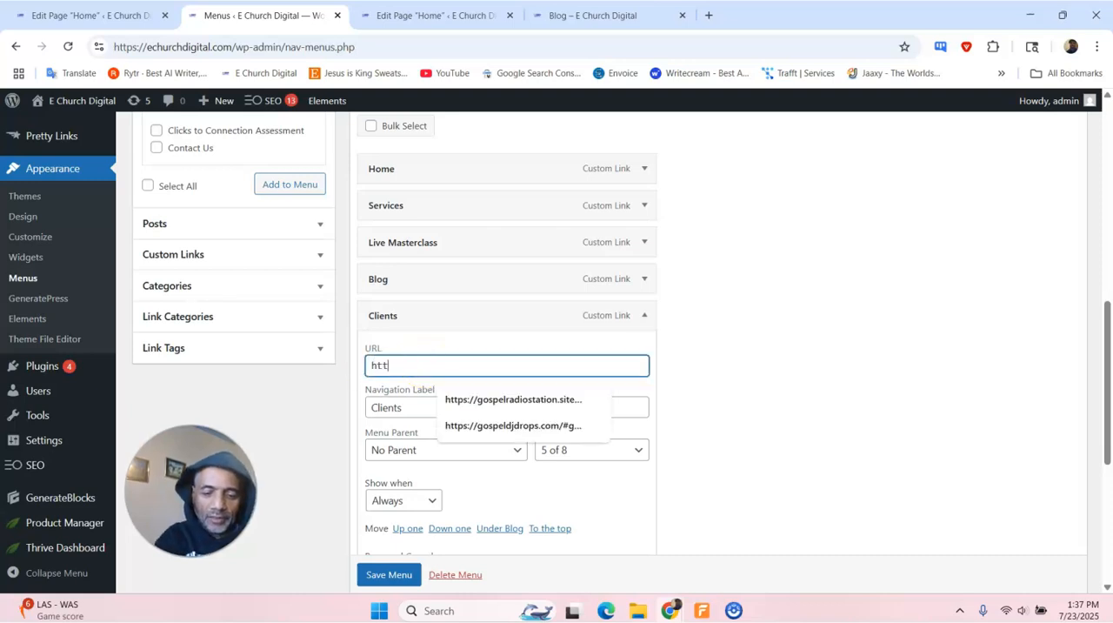
pyautogui.write('ttps://')
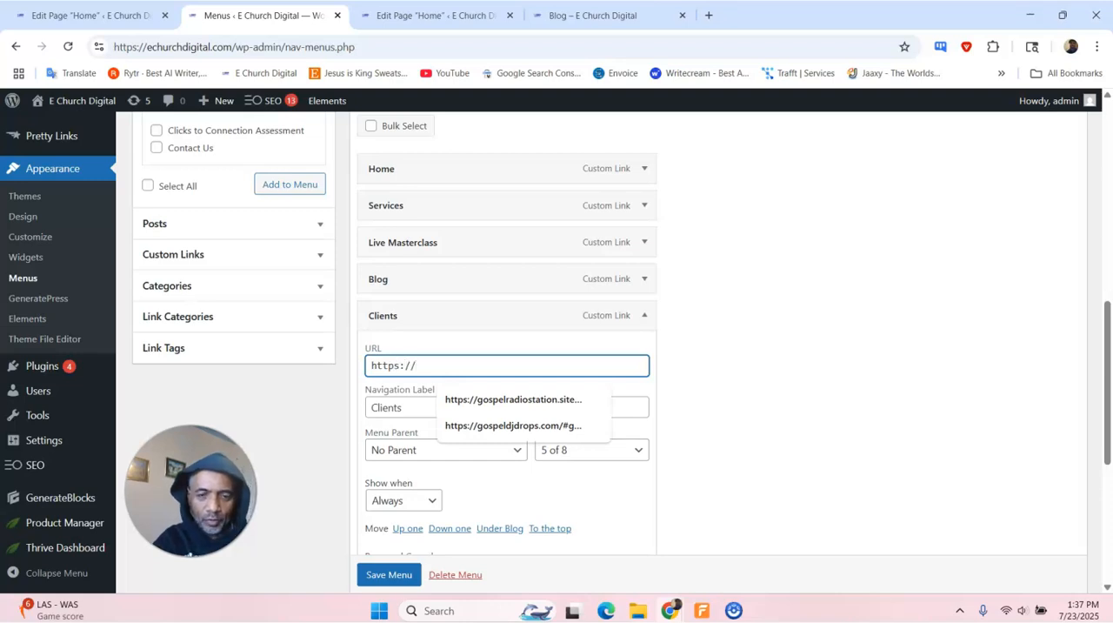
pyautogui.write('ech')
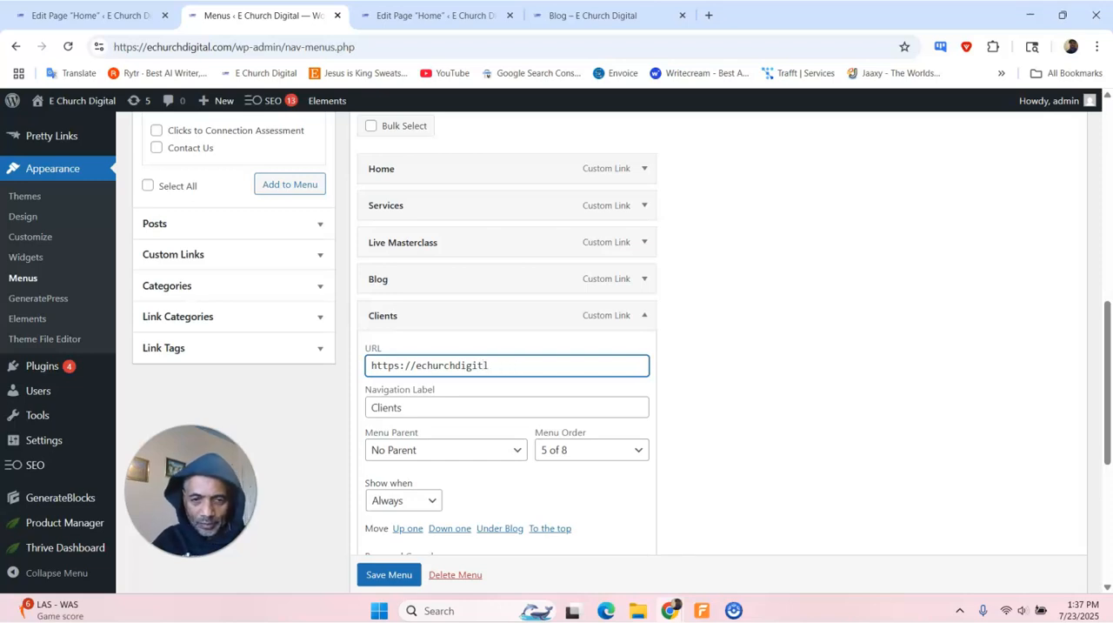
pyautogui.write('urchdigital.com/#clients')
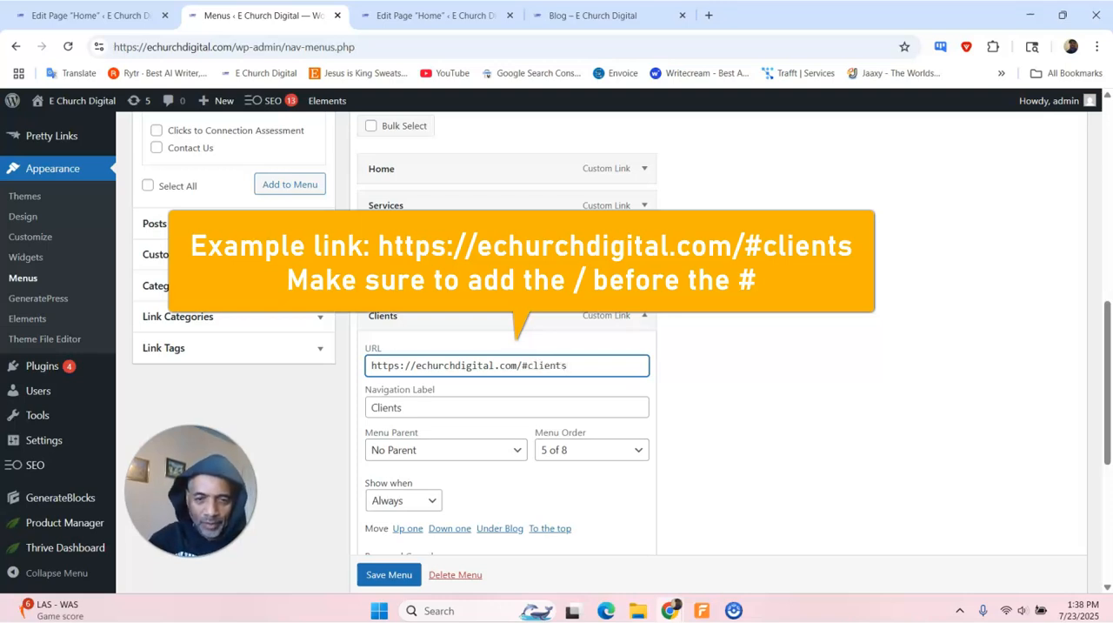
pyautogui.click(385, 576)
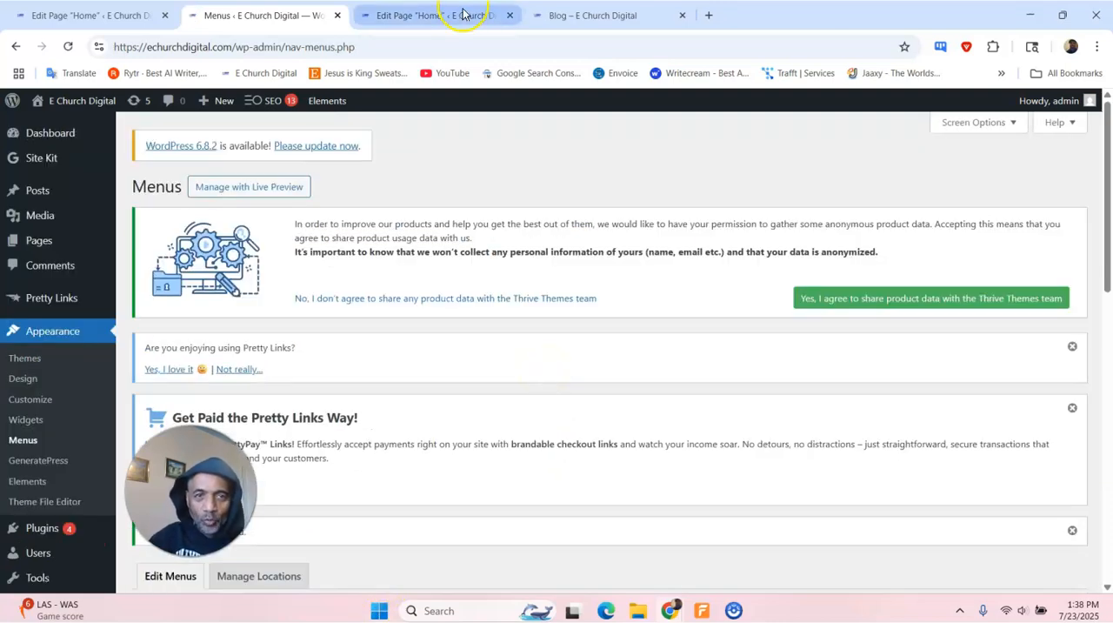
# - Reload the live blog page and test the site navigation's Home, Blog and Clients links
pyautogui.click(556, 15)
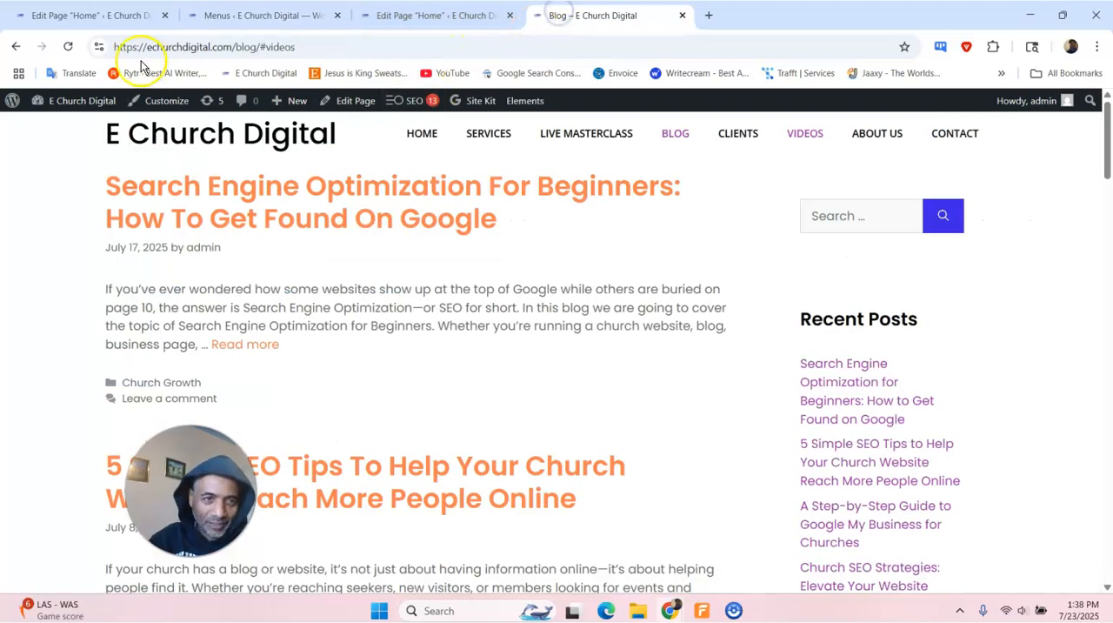
pyautogui.click(71, 47)
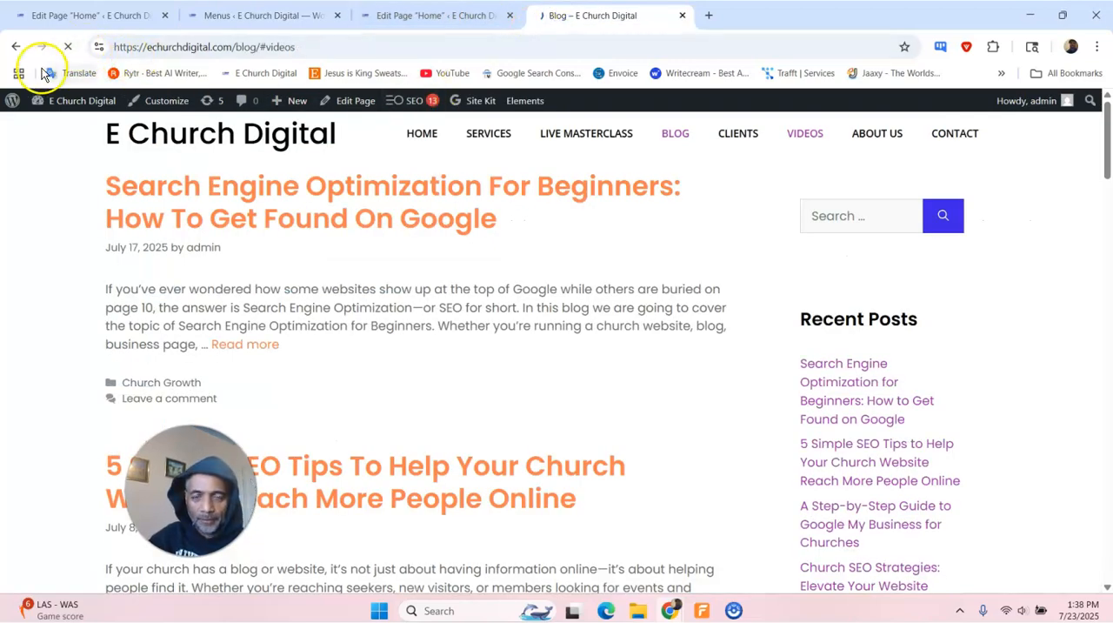
pyautogui.moveTo(17, 104)
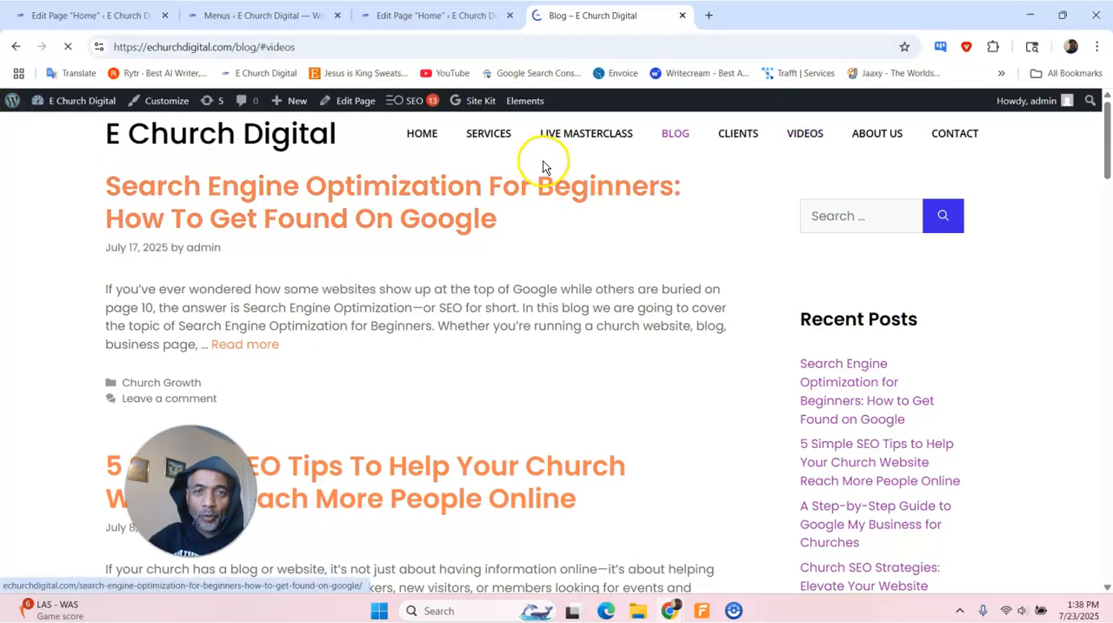
pyautogui.click(429, 135)
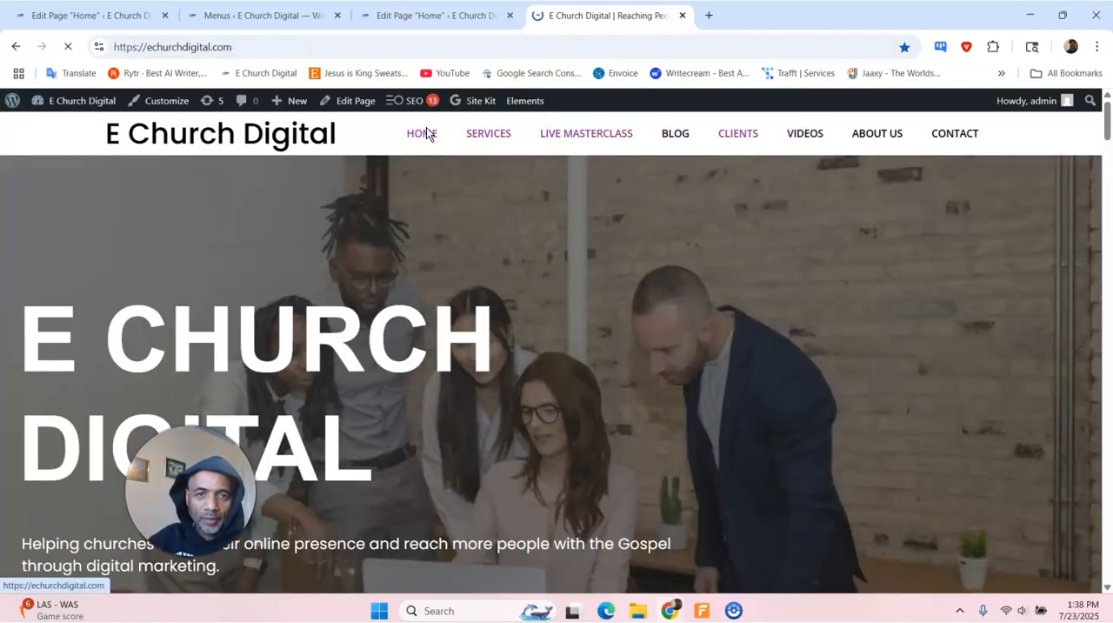
pyautogui.click(668, 142)
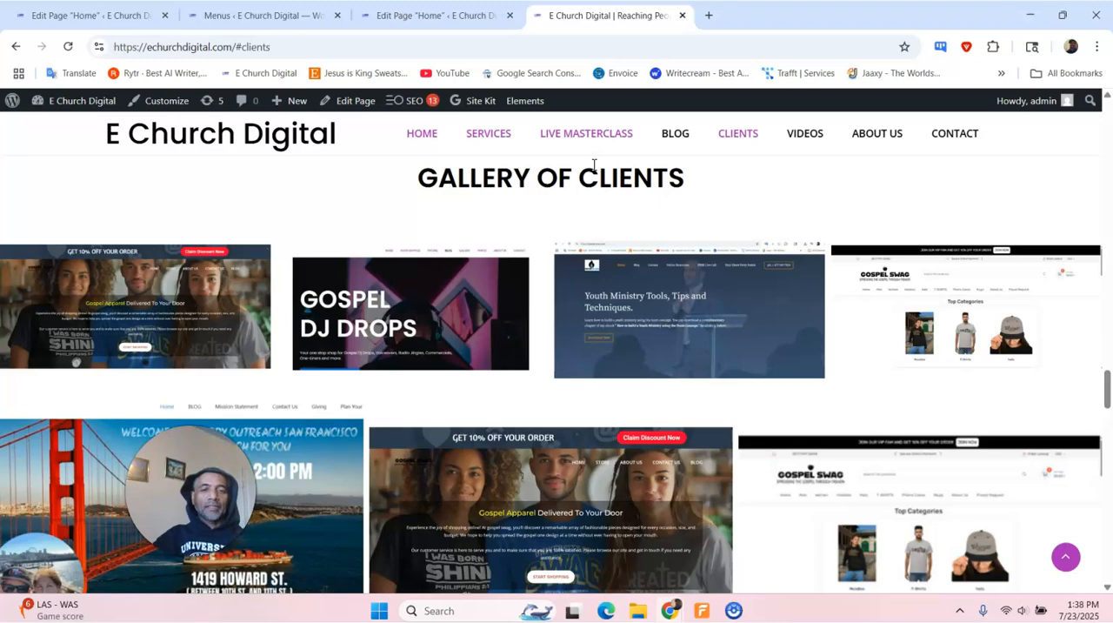
# - Test the Services and Live Masterclass links from the homepage, and the Services link again from the blog page
pyautogui.click(489, 136)
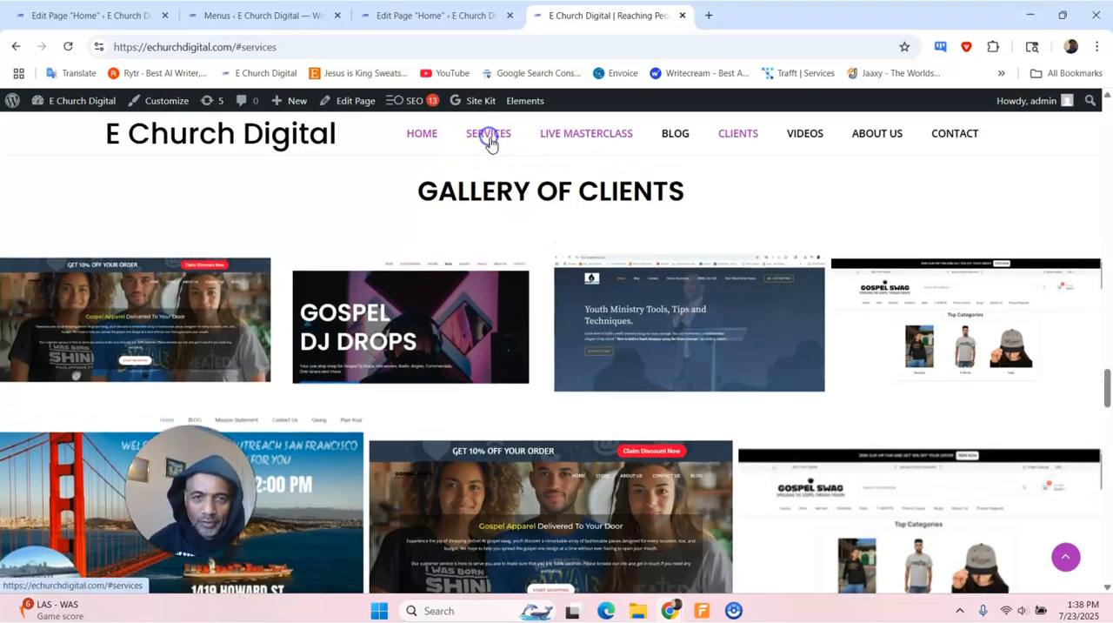
pyautogui.click(591, 137)
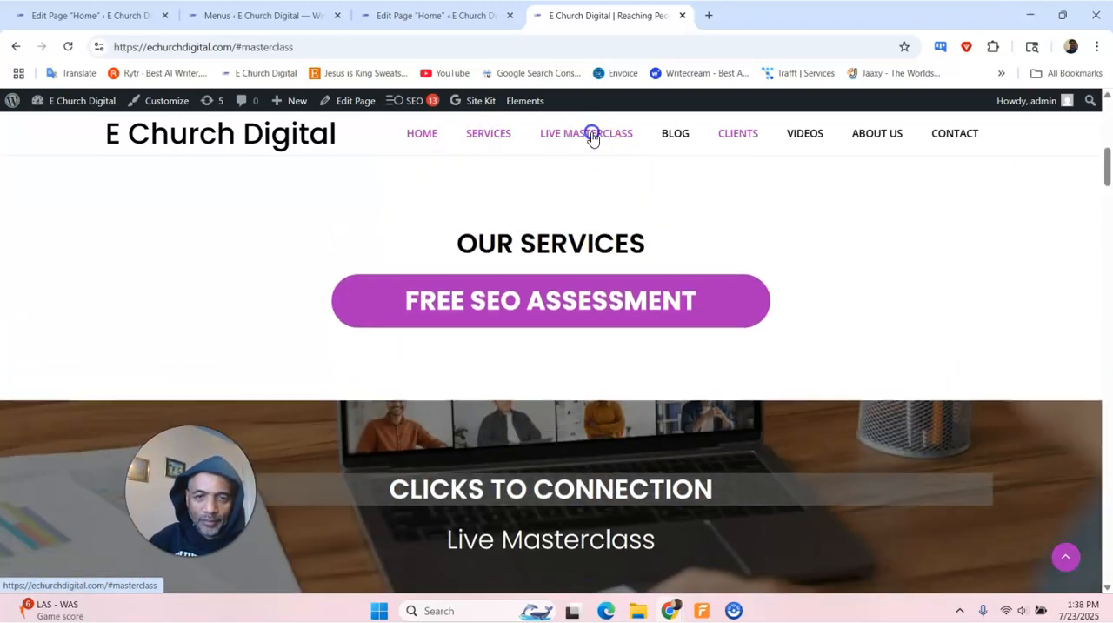
pyautogui.click(684, 136)
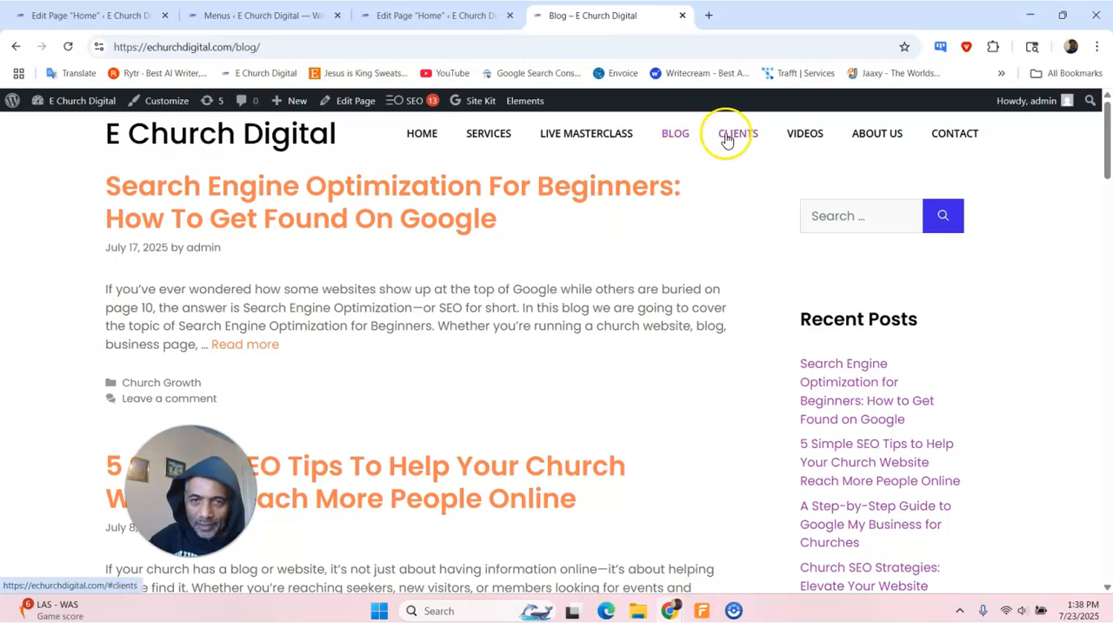
pyautogui.click(508, 139)
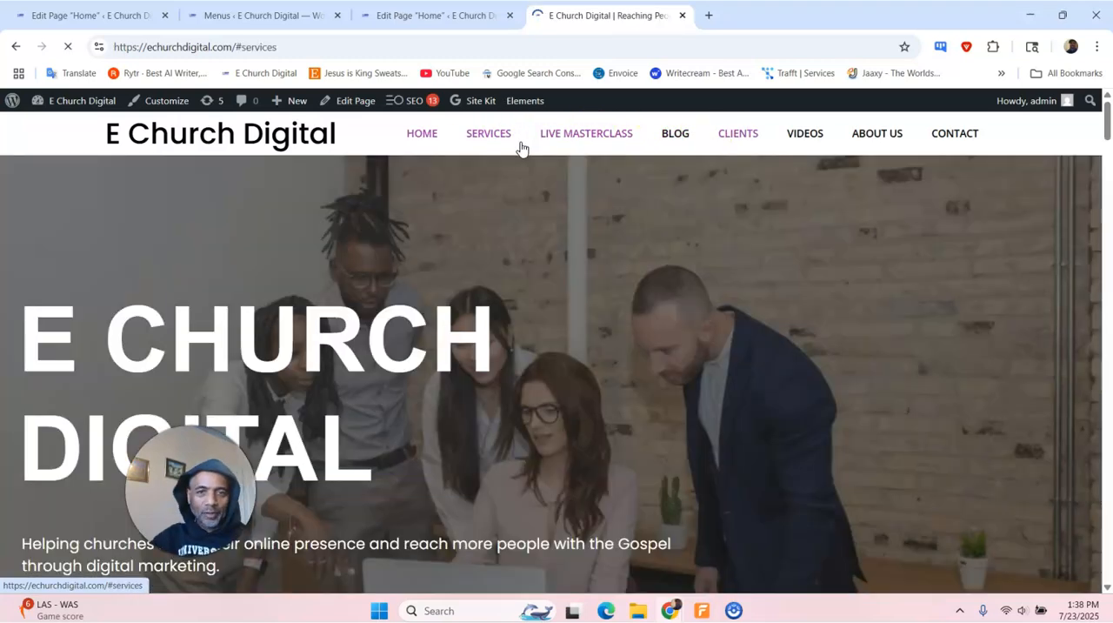